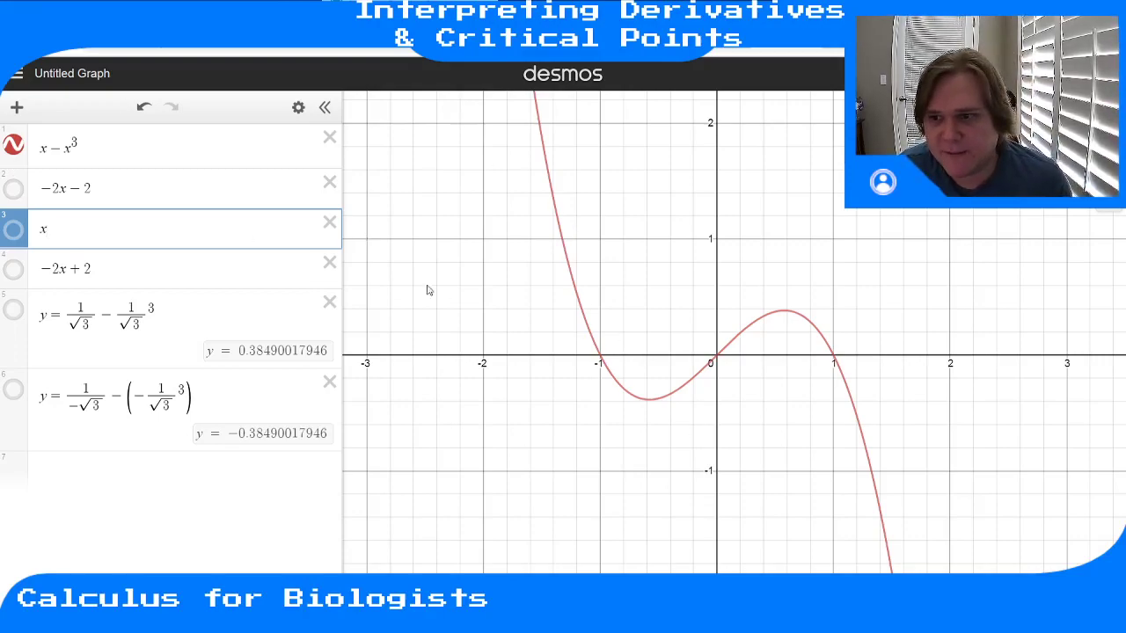
- Turn on the dashed tangent line −2x−2 touching x − x³ at (−1, 0)
click(14, 191)
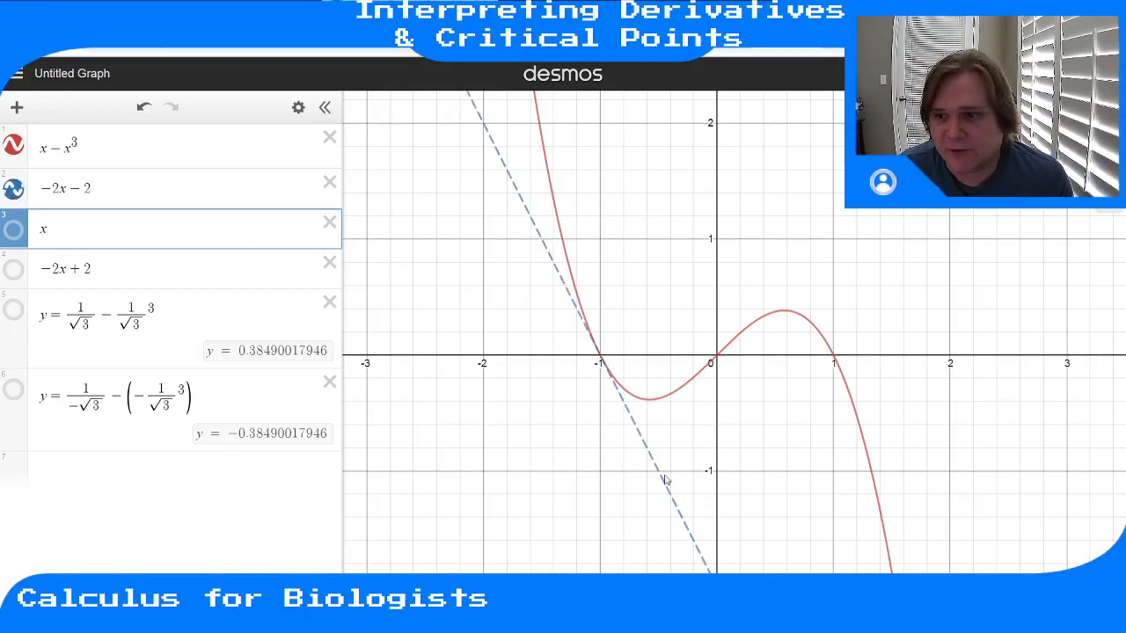
- Highlight the −2x−2 tangent at (−1, 0), then show the second tangent −2x+2
click(599, 360)
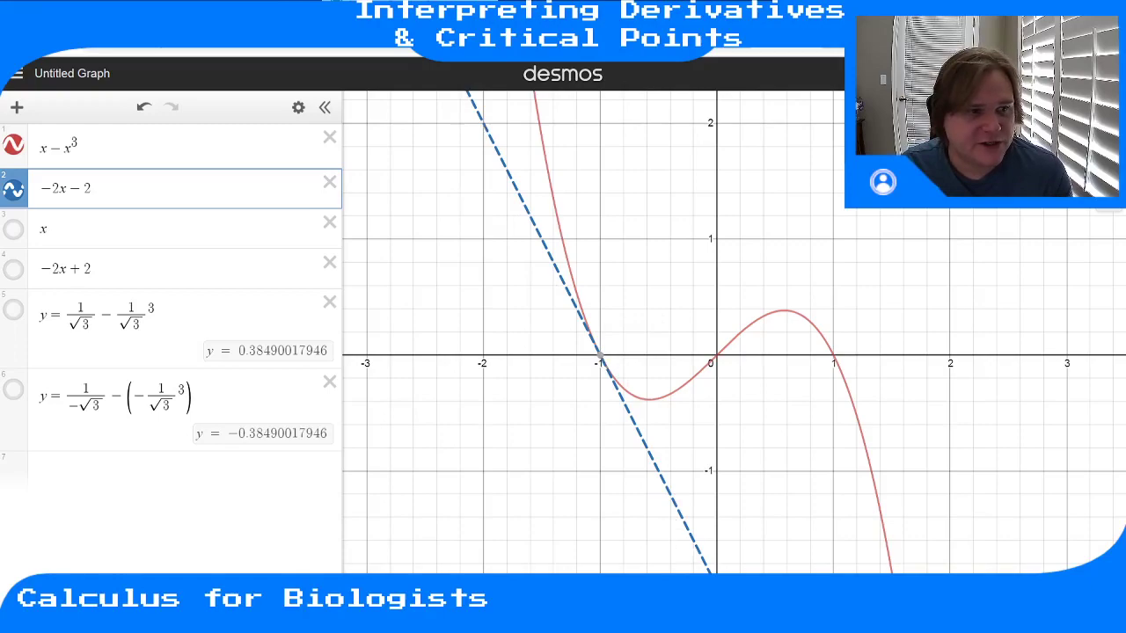
mouse_move(601, 363)
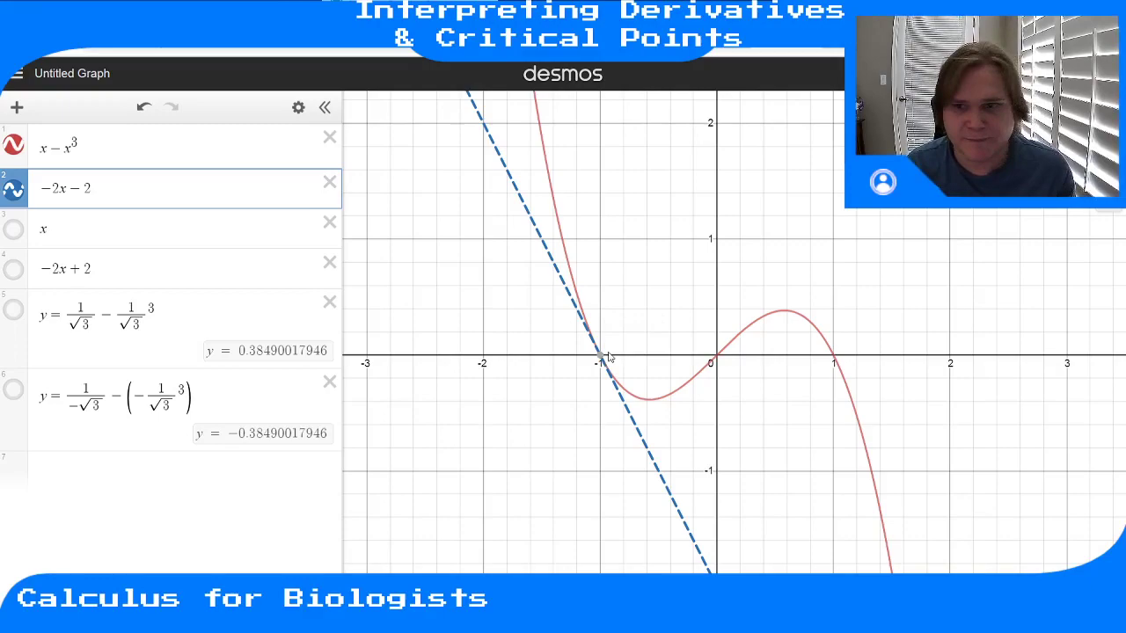
click(14, 270)
- Pin the root (1, 0), hide the −2x−2 tangent, and turn on the y = x tangent
click(832, 360)
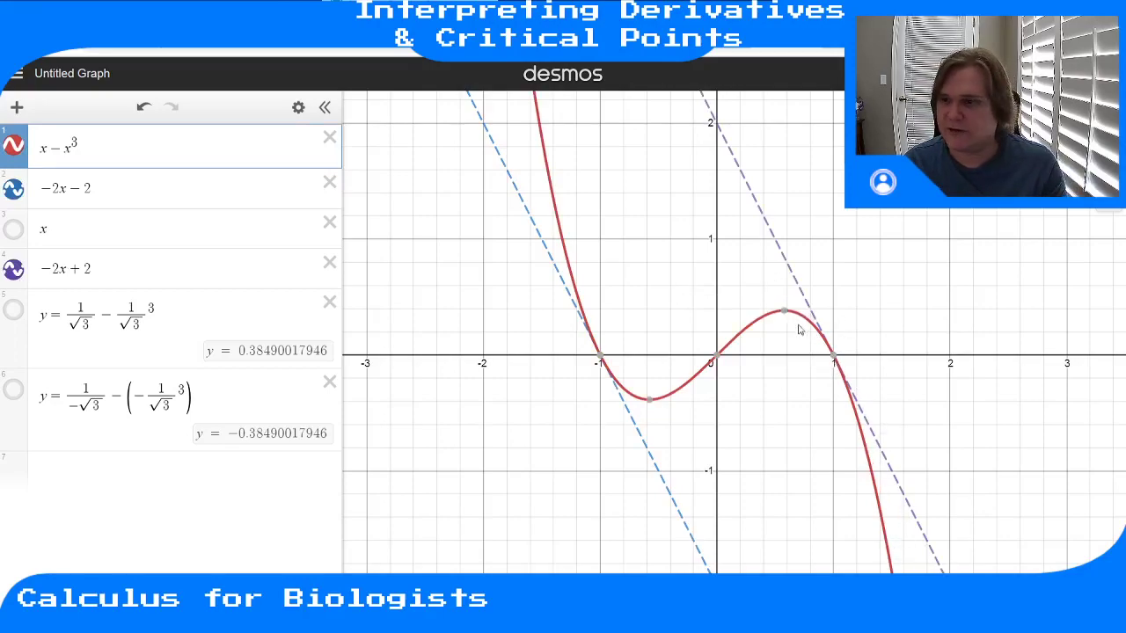
click(835, 359)
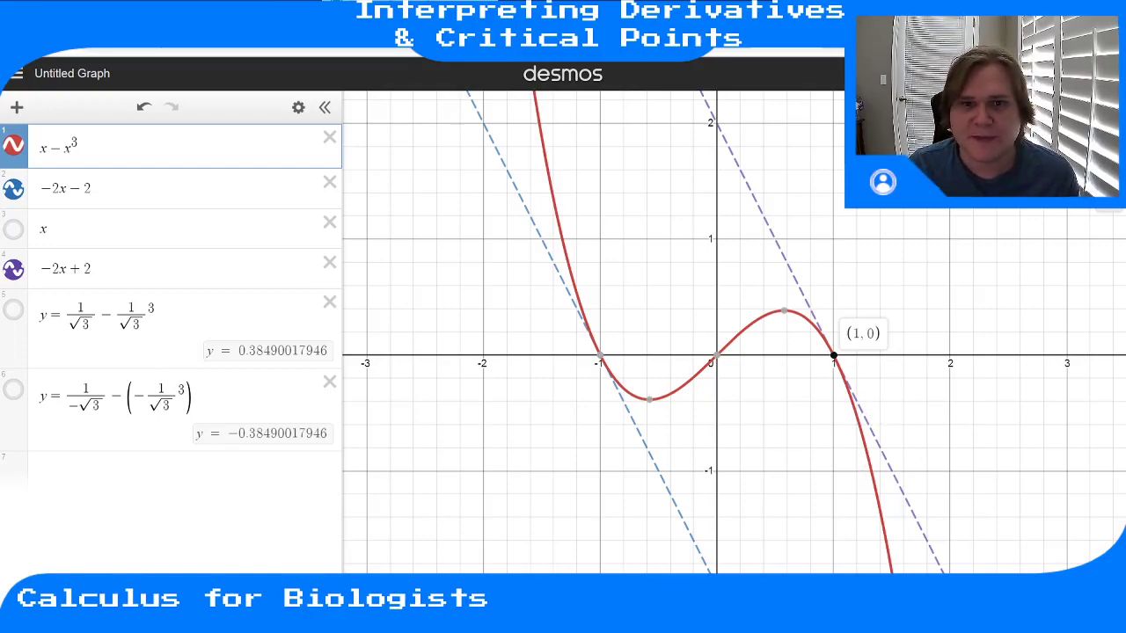
click(14, 188)
click(16, 271)
click(12, 231)
- Hide −2x+2, trace the y = x tangent to the origin, then hide y = x
click(14, 273)
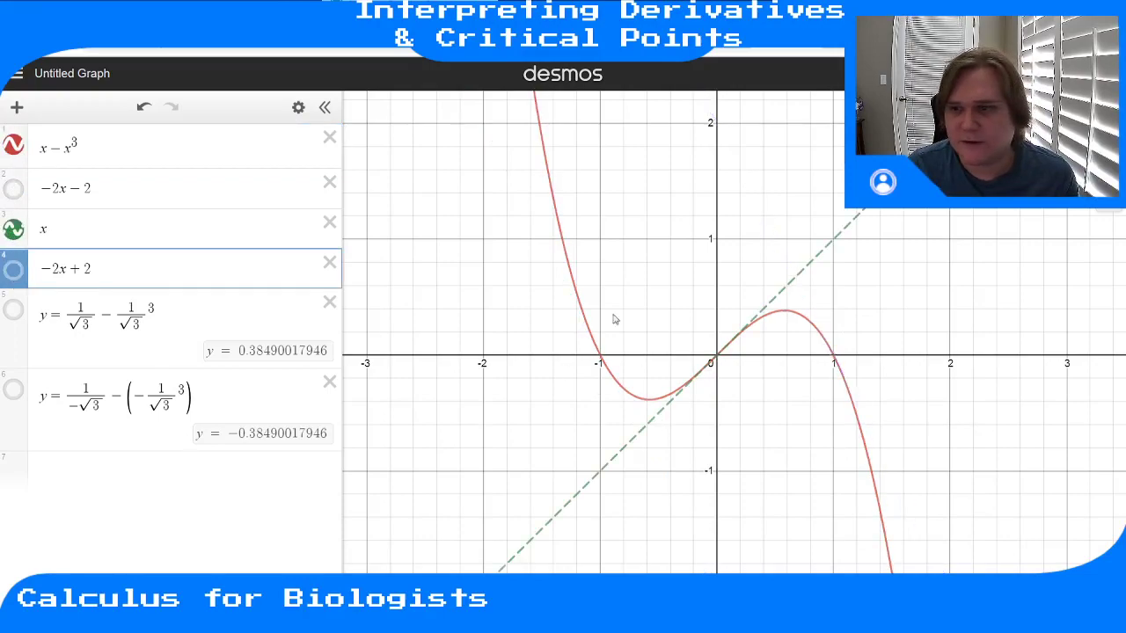
click(716, 358)
mouse_move(720, 363)
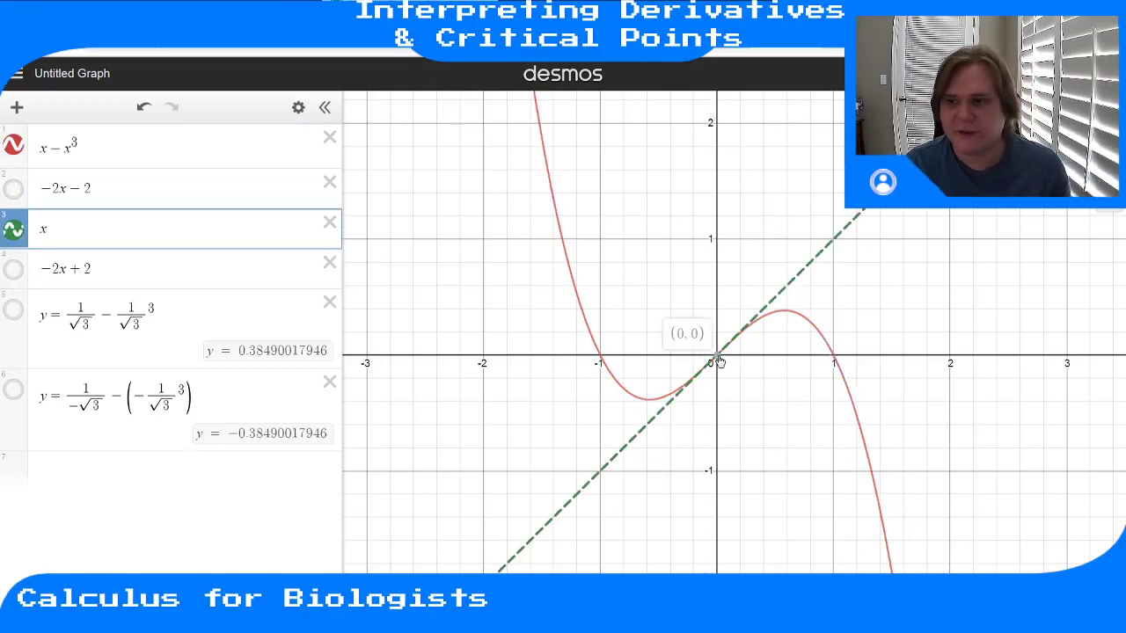
click(626, 395)
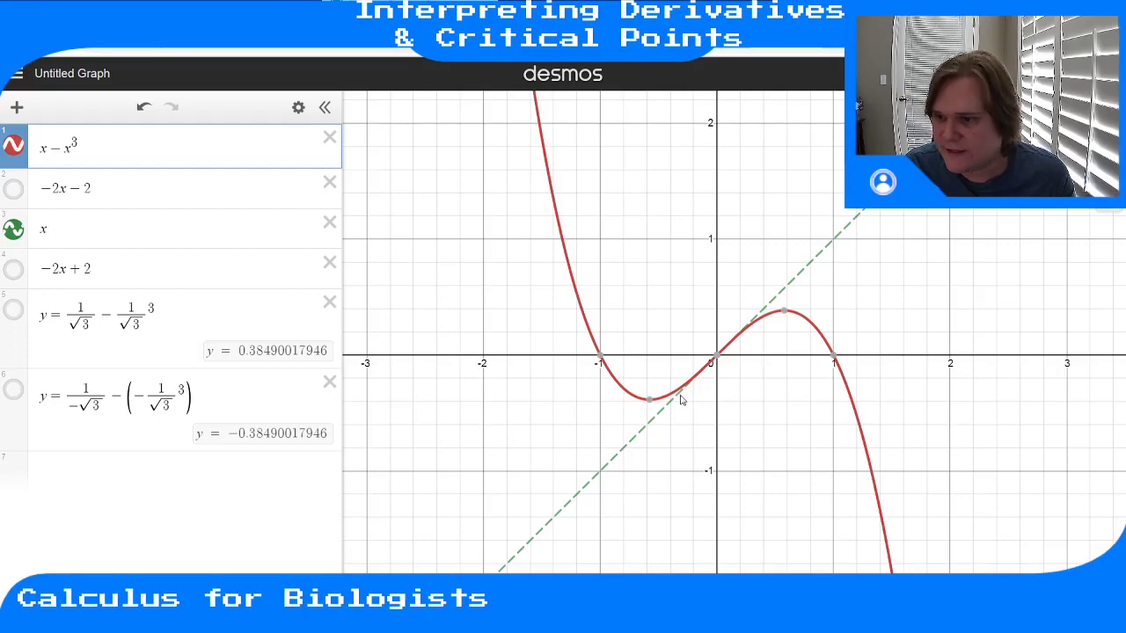
drag(787, 295, 719, 362)
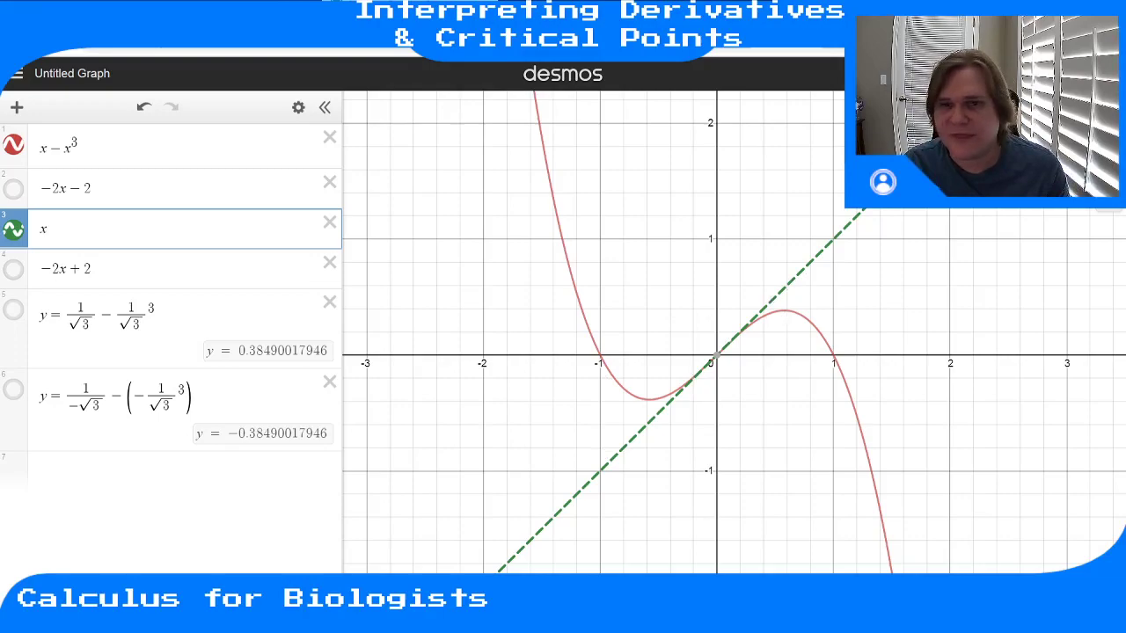
click(13, 229)
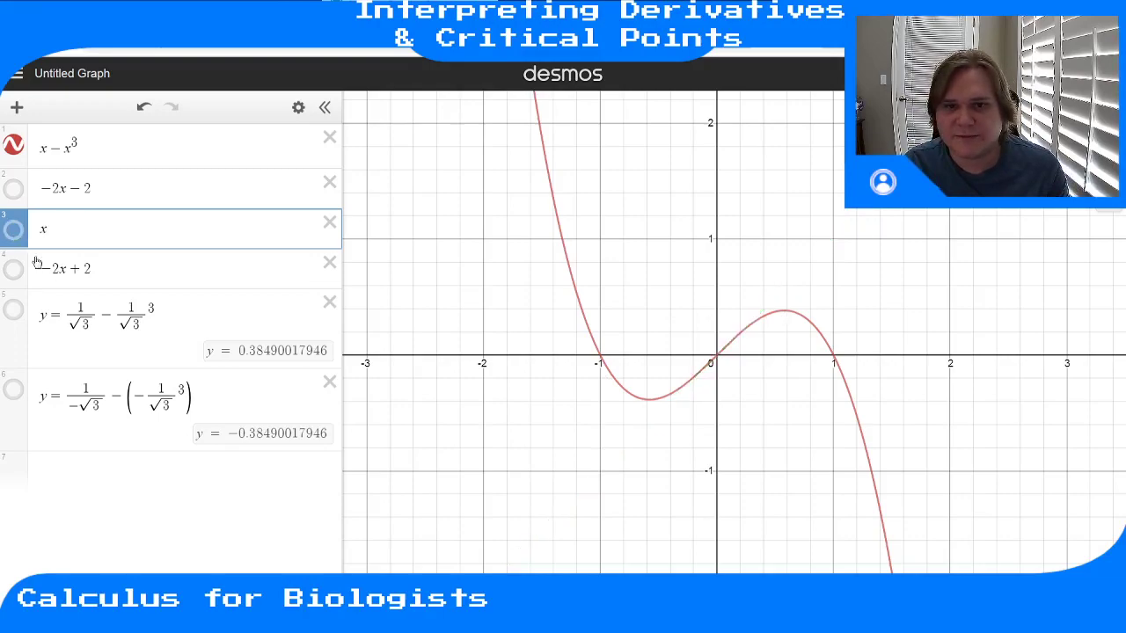
- Check the y ≈ 0.385 tangent at the maximum (0.577, 0.385), then swap to y ≈ −0.385
click(14, 309)
click(782, 312)
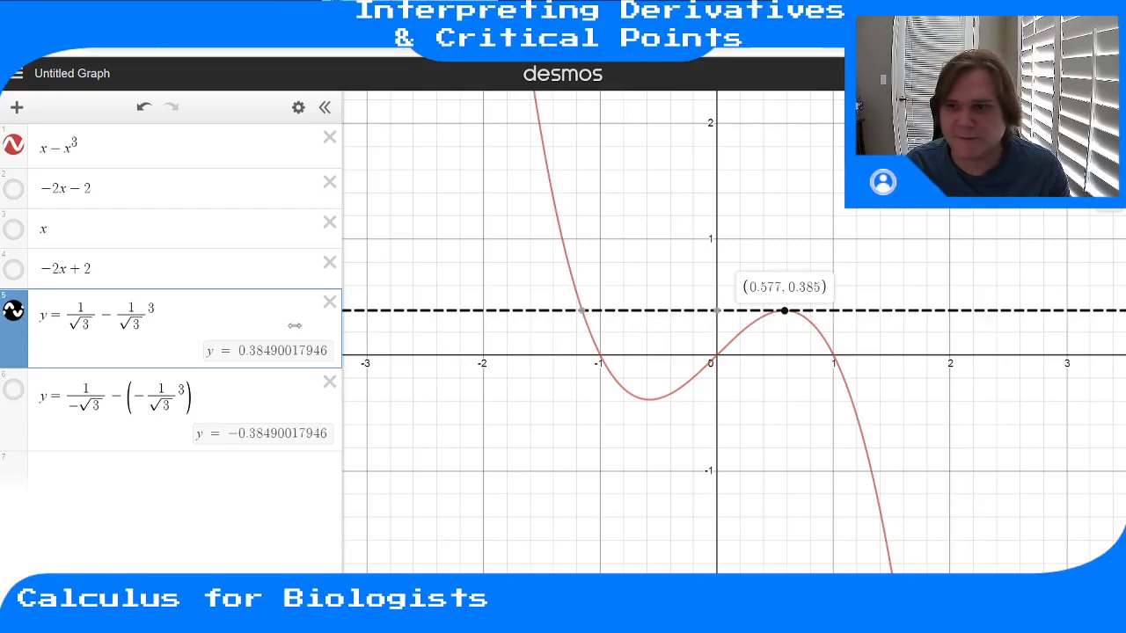
click(13, 391)
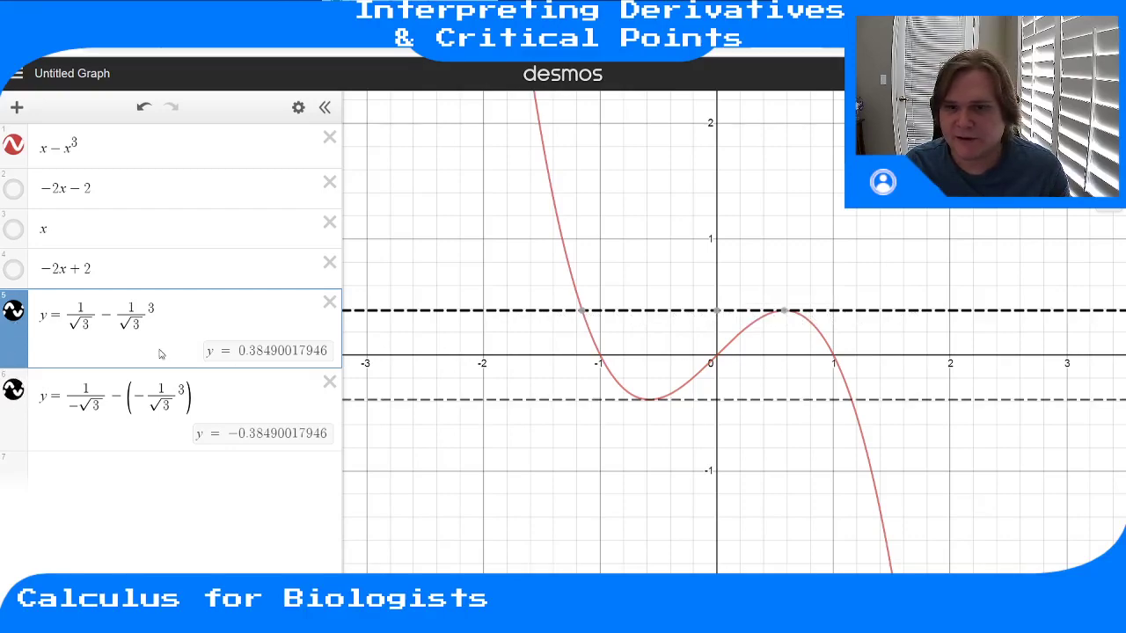
click(13, 311)
- Pin the minimum label (−0.577, −0.385), highlight y ≈ −0.385, and turn −2x−2 back on
drag(644, 402, 649, 402)
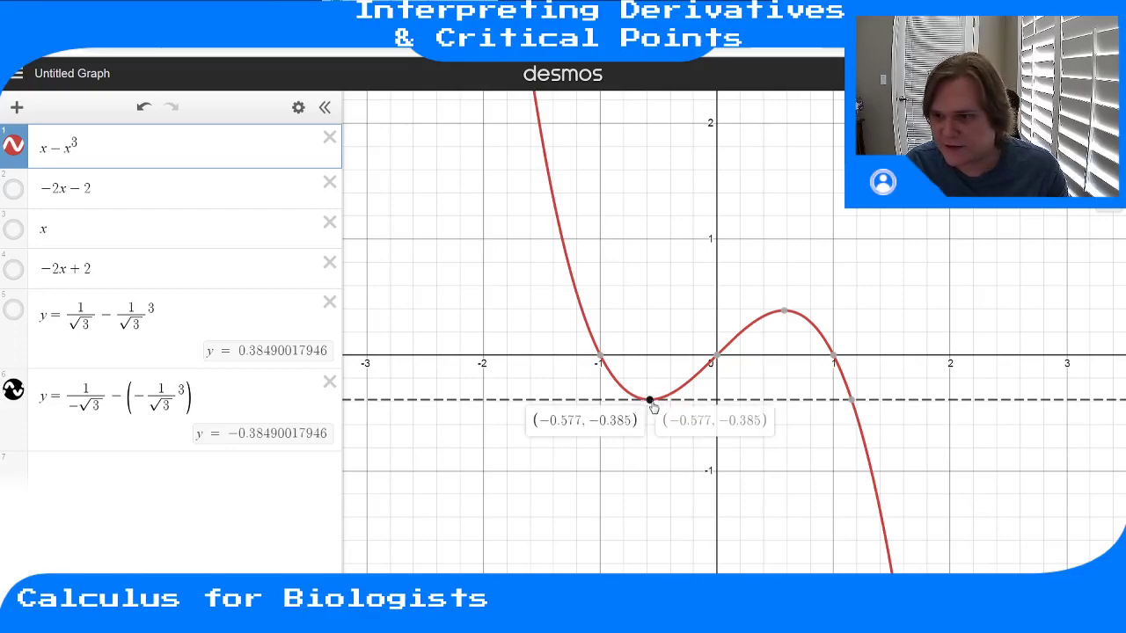
click(652, 403)
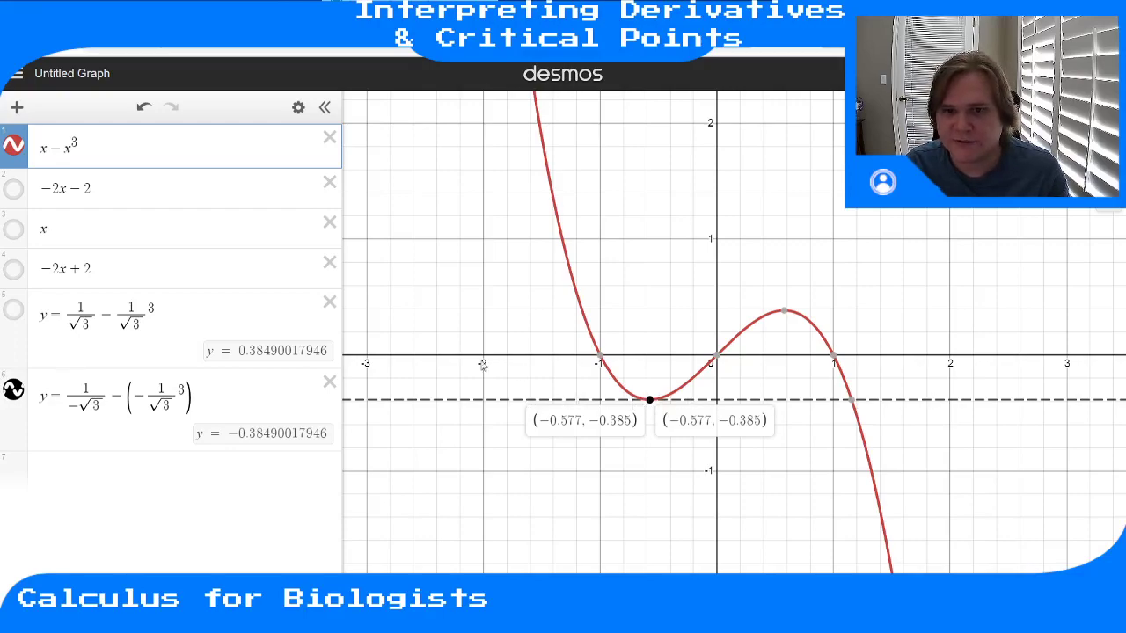
click(538, 474)
click(653, 404)
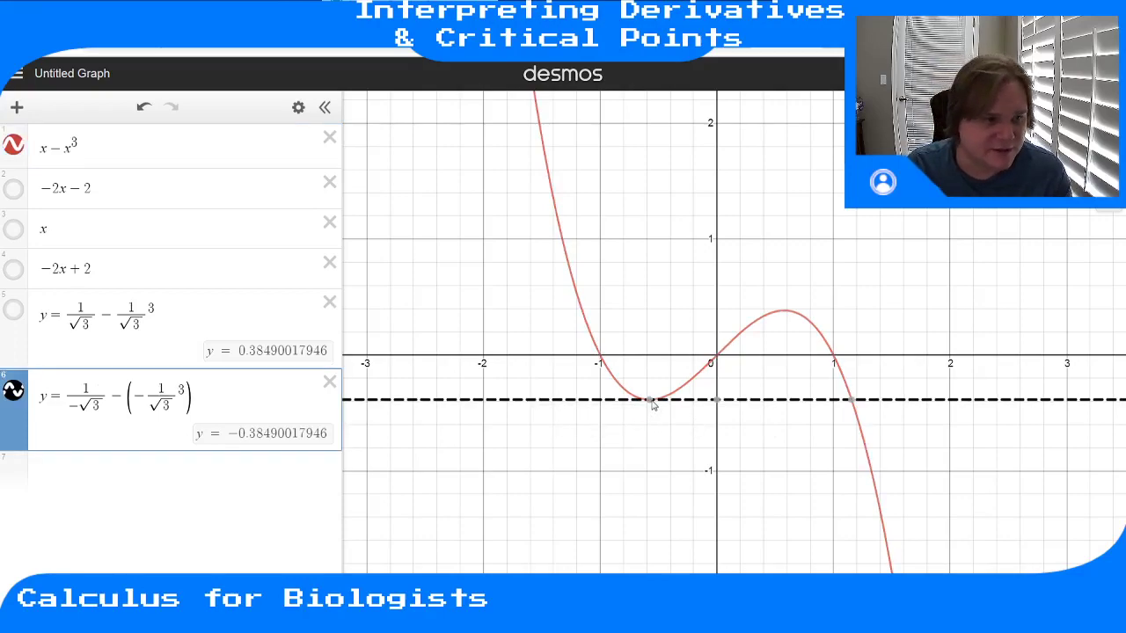
click(18, 190)
- Show tangents y = x, −2x+2 and y ≈ 0.385, and mark the root (−1, 0)
click(15, 229)
click(16, 270)
click(14, 312)
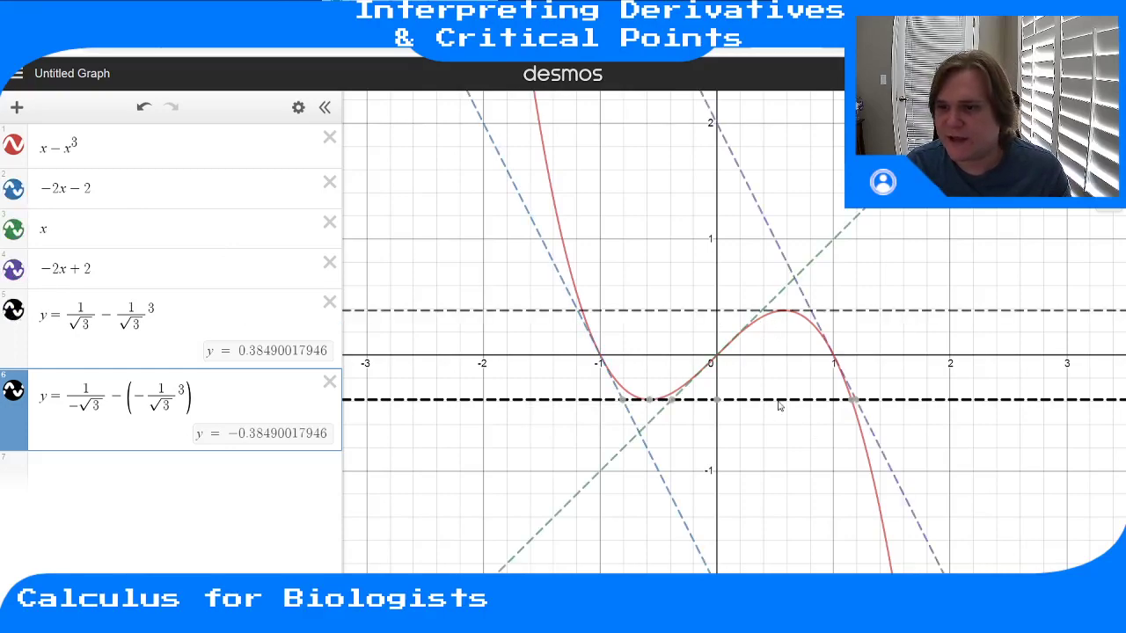
drag(601, 361, 586, 332)
click(600, 359)
- Highlight each tangent in turn: −2x−2, y ≈ 0.385, y = x, −2x+2
click(547, 256)
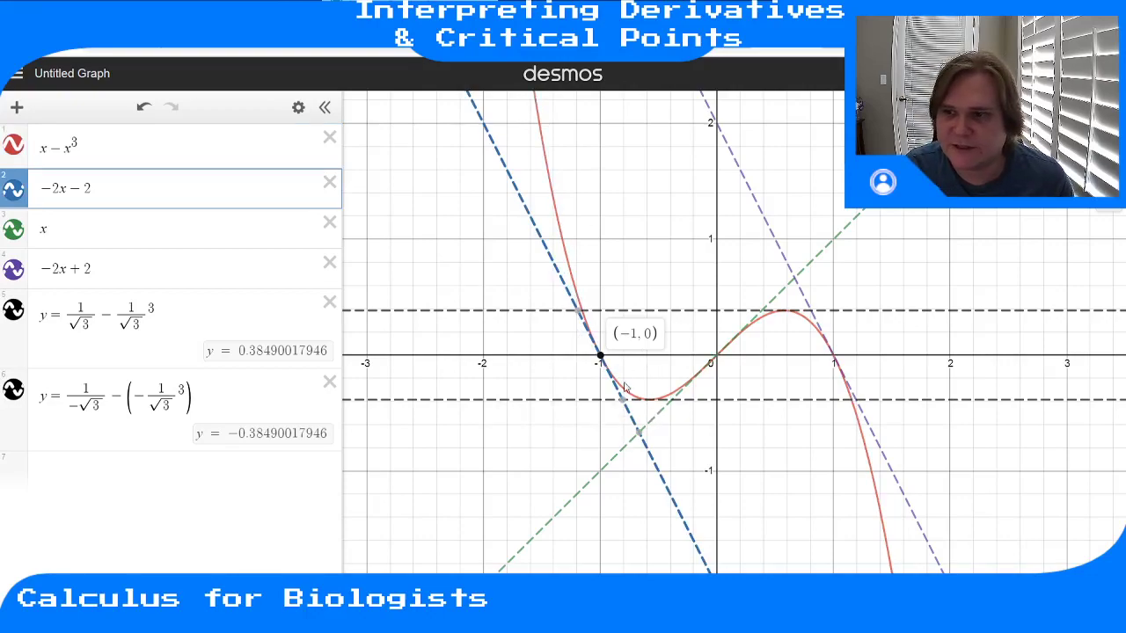
click(764, 313)
click(718, 360)
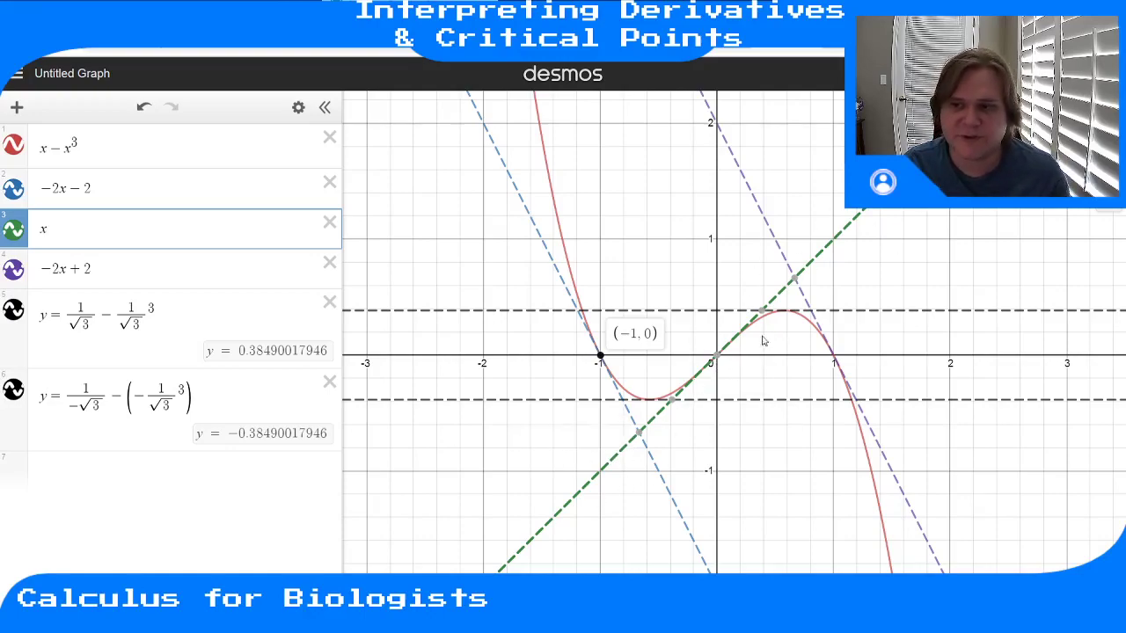
click(818, 324)
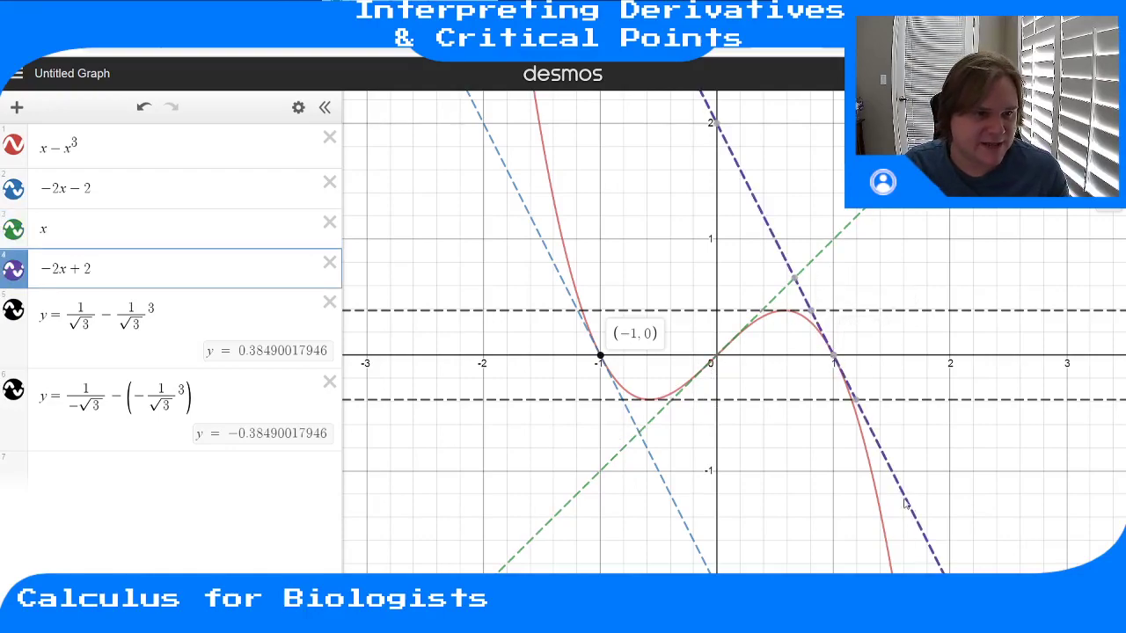
click(784, 312)
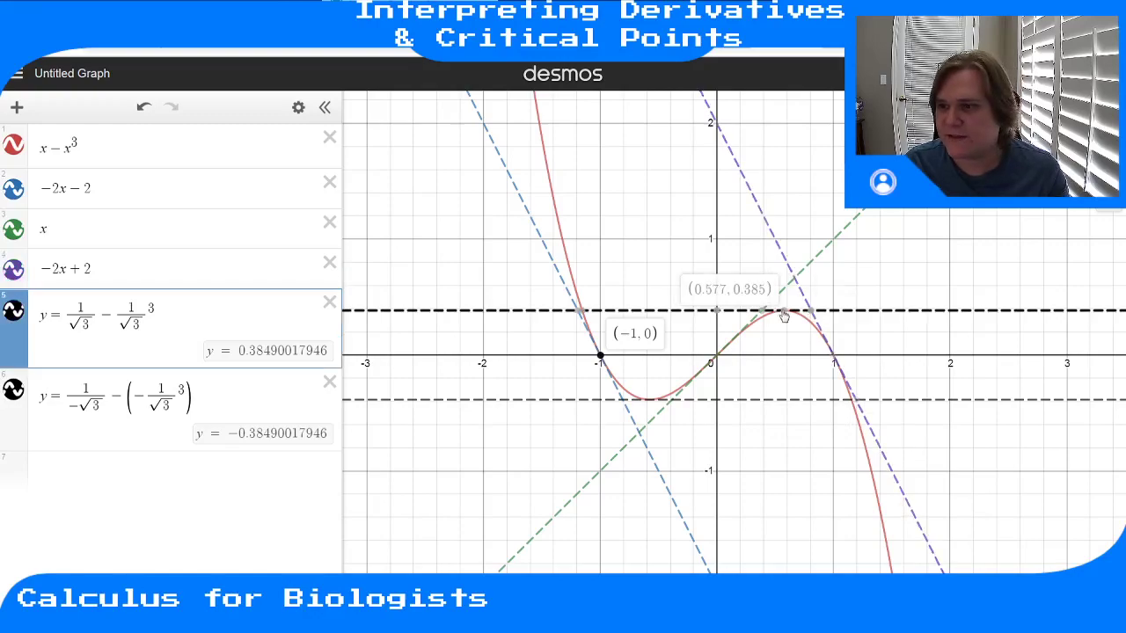
- Label the curve's minimum (−0.577, −0.385) and compare the y ≈ ±0.385 horizontal tangents
click(651, 401)
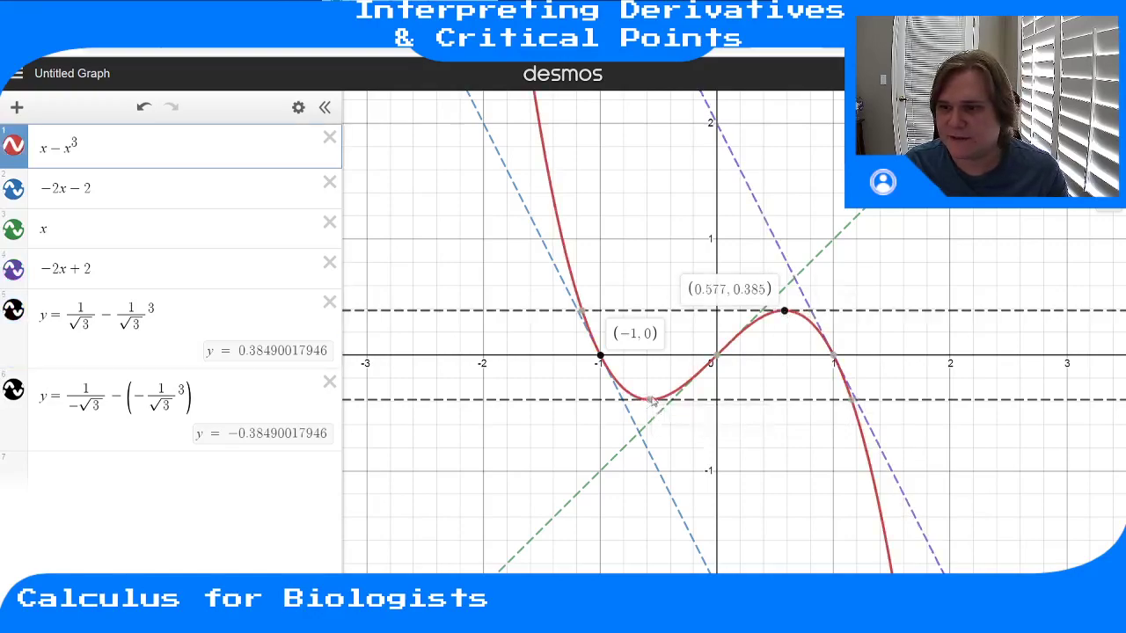
click(650, 400)
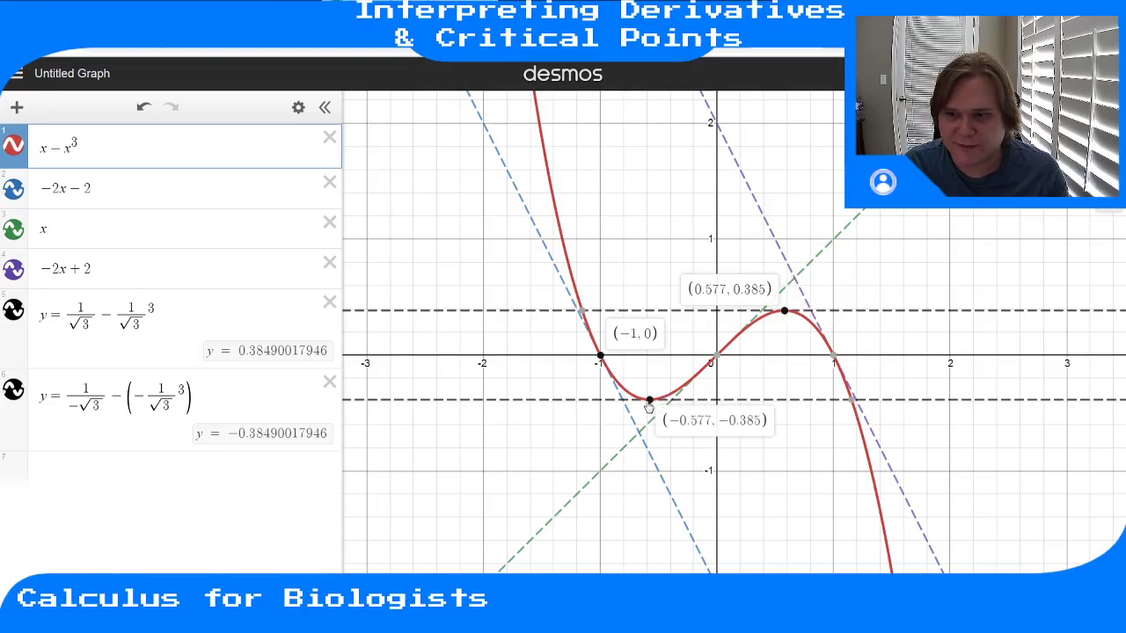
click(694, 401)
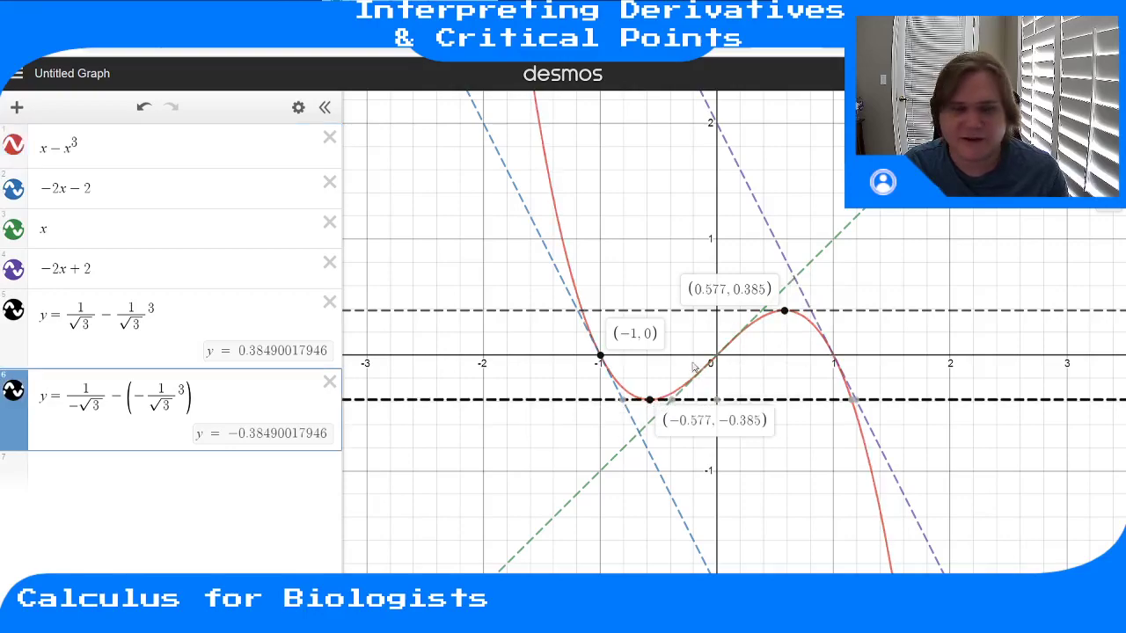
click(730, 311)
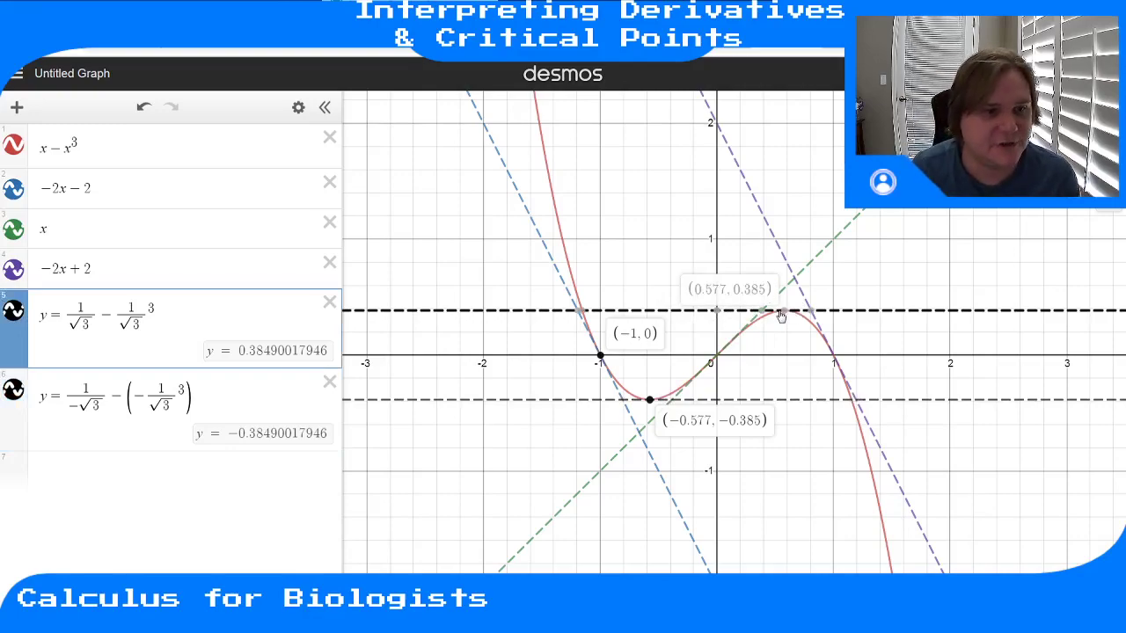
click(649, 402)
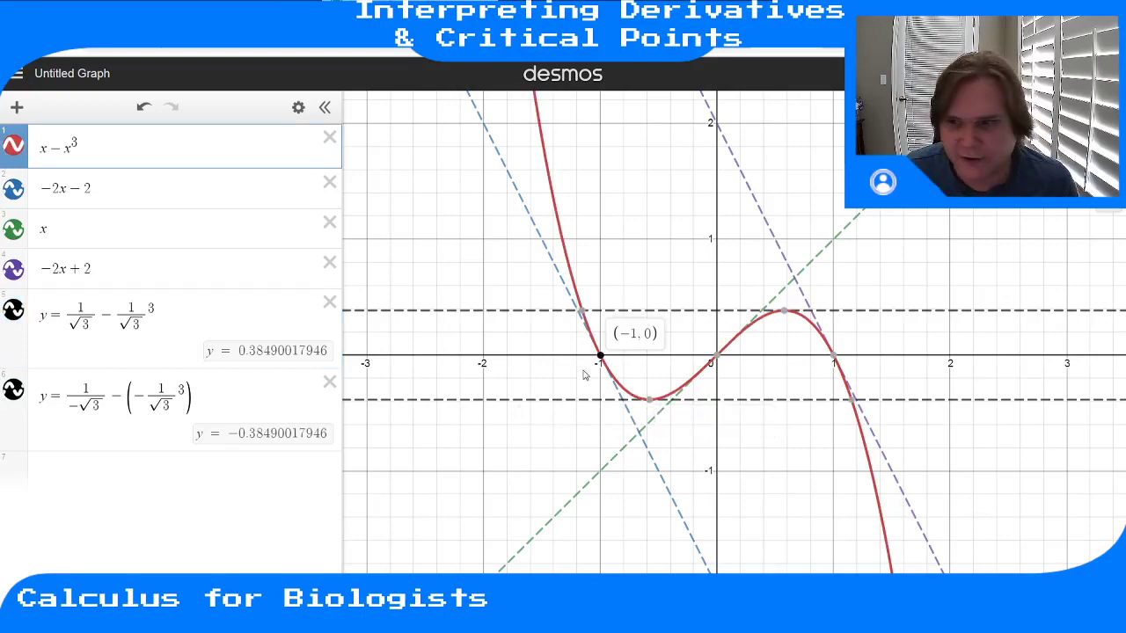
click(651, 400)
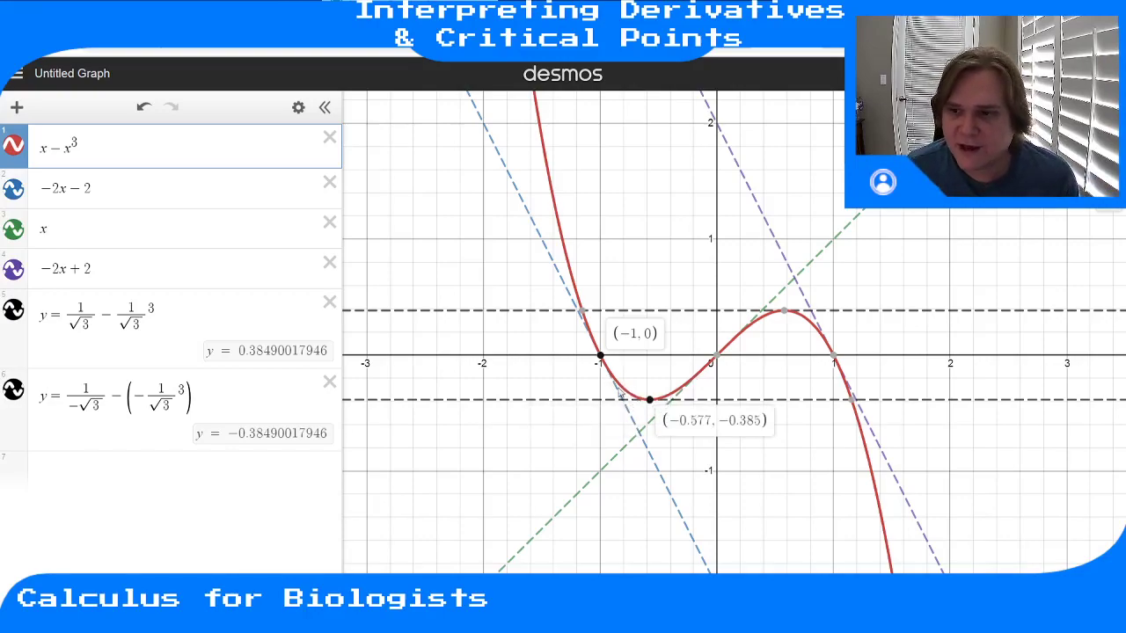